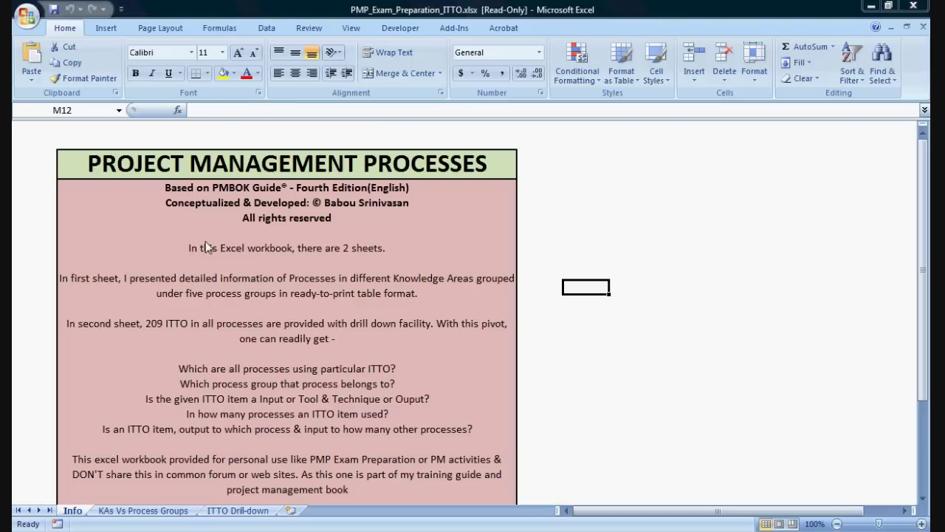
# Select the introductory text block on the info sheet and scroll through it.
pyautogui.click(219, 205)
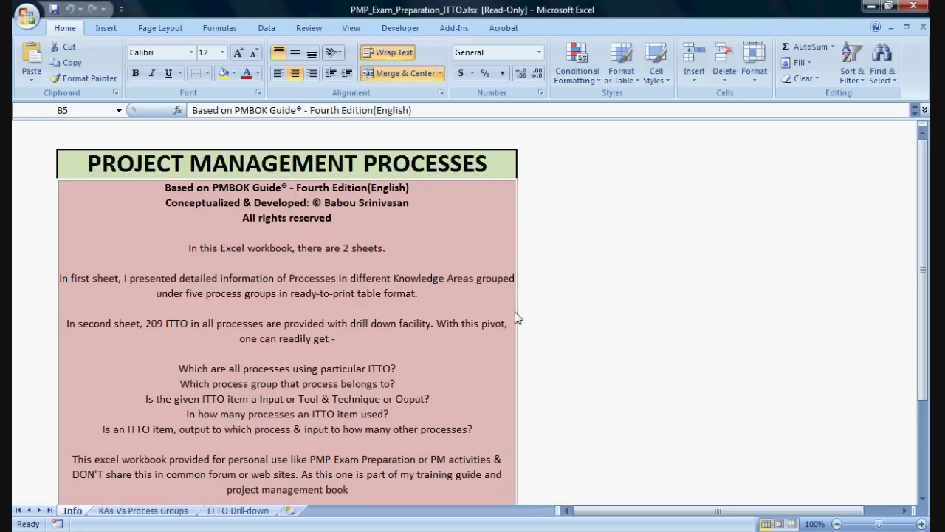
pyautogui.scroll(-3, 534, 301)
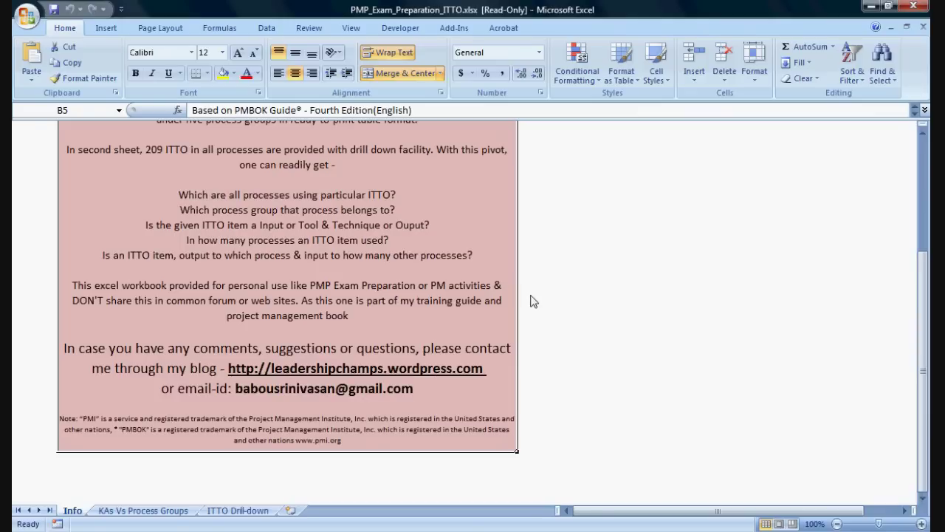
pyautogui.scroll(2, 534, 302)
pyautogui.scroll(1, 533, 300)
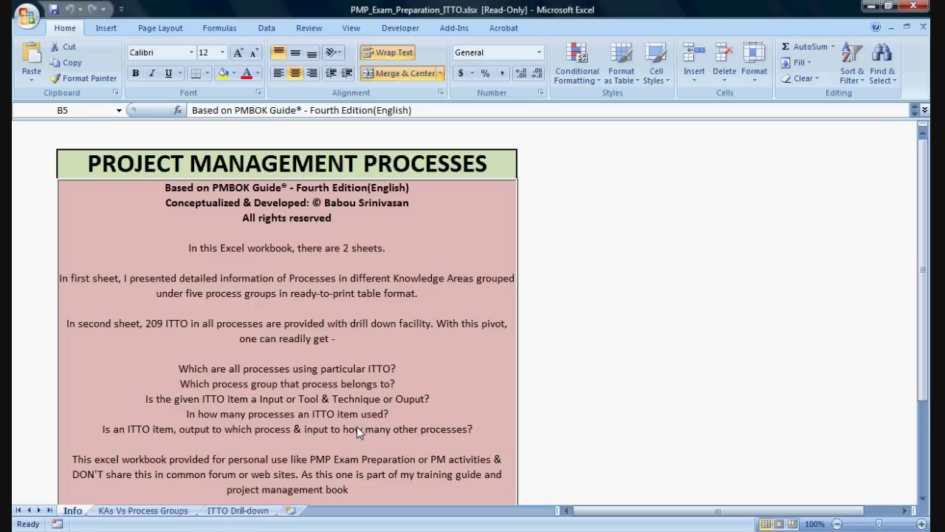
pyautogui.scroll(-1, 356, 426)
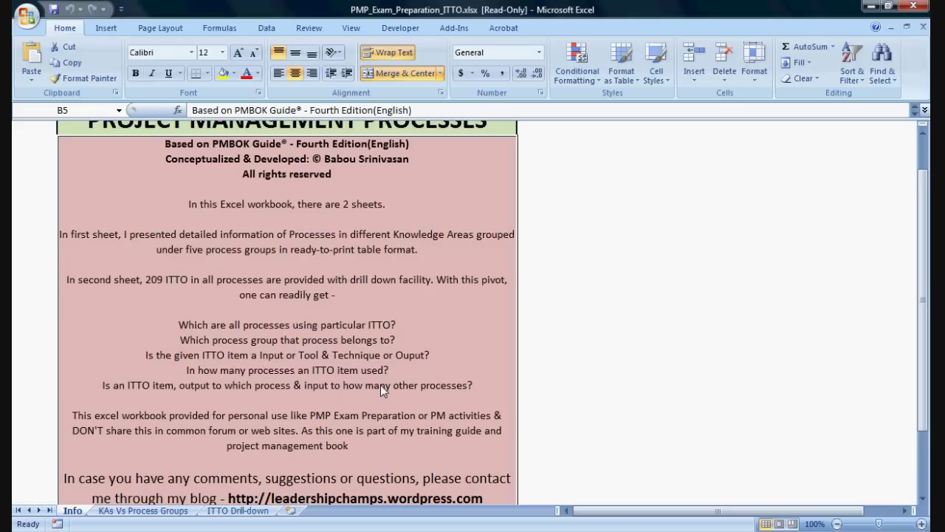
pyautogui.scroll(-1, 381, 390)
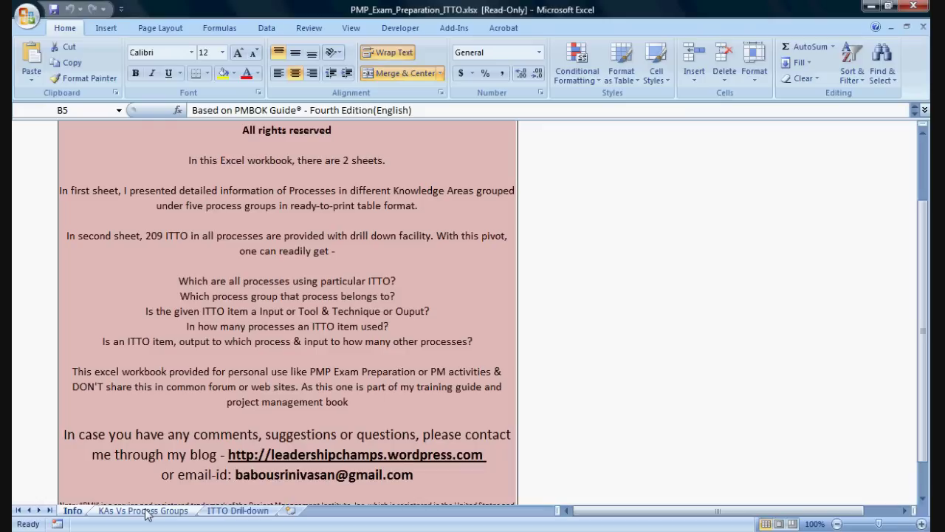
pyautogui.scroll(-1, 158, 480)
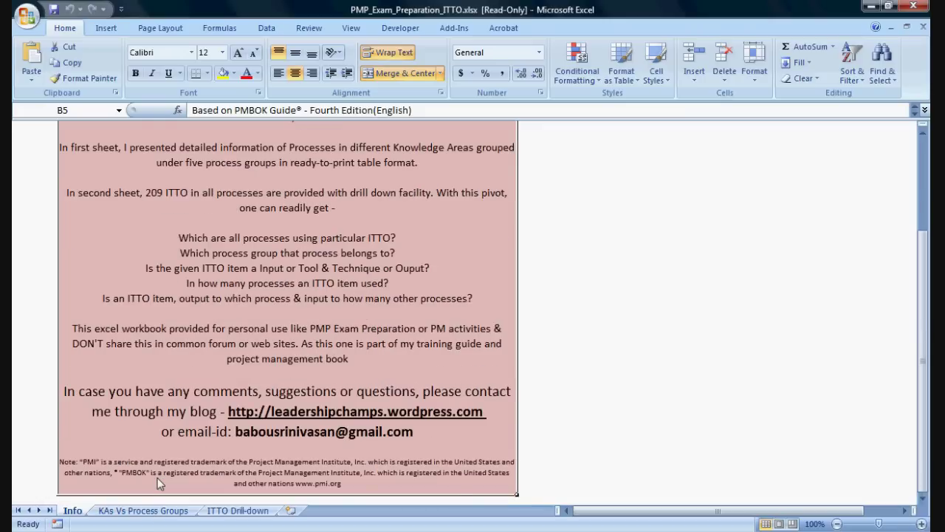
# Browse the KAs Vs Process Groups table down to its Count row and back up.
pyautogui.click(150, 513)
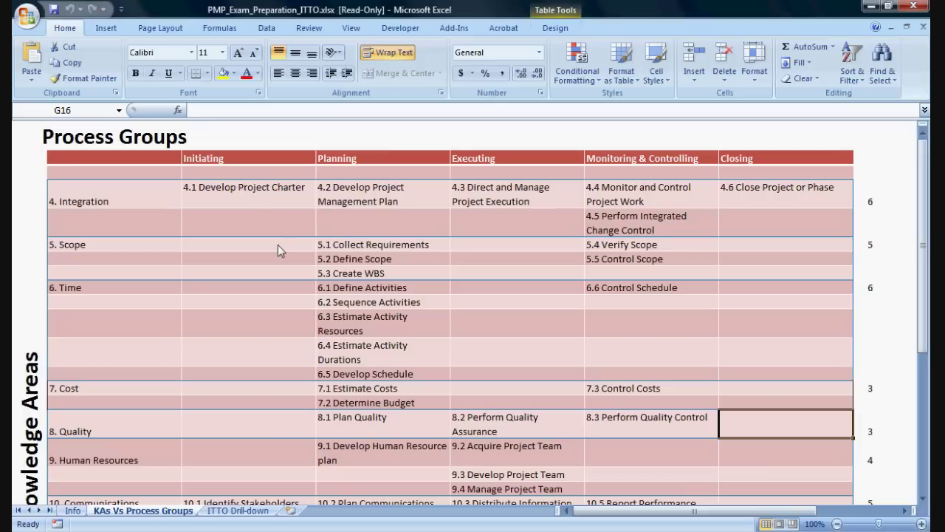
pyautogui.scroll(-1, 277, 245)
pyautogui.scroll(-1, 278, 244)
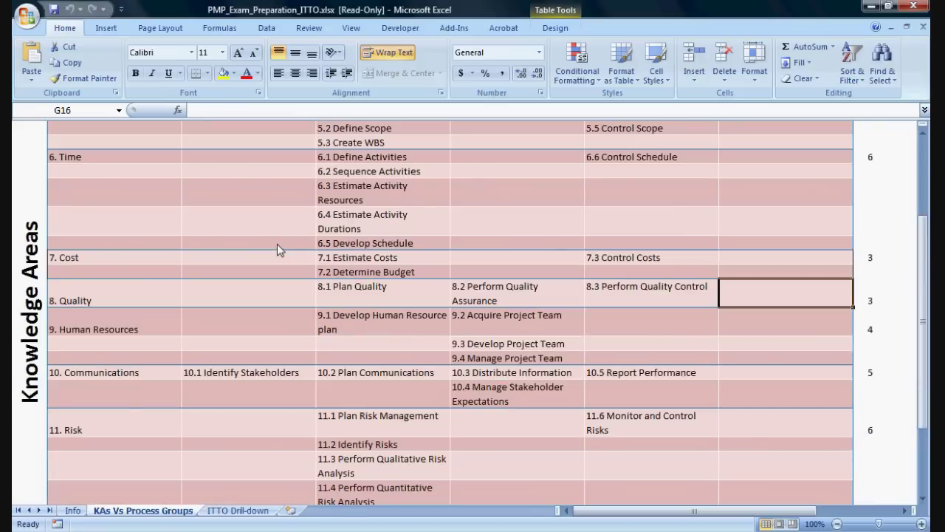
pyautogui.scroll(-1, 277, 244)
pyautogui.scroll(-1, 277, 249)
pyautogui.scroll(-1, 277, 249)
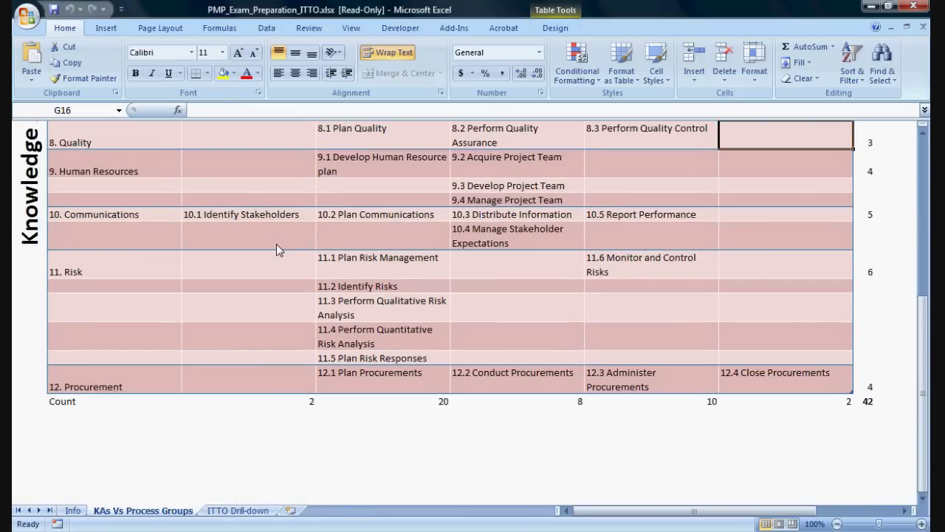
pyautogui.scroll(4, 276, 243)
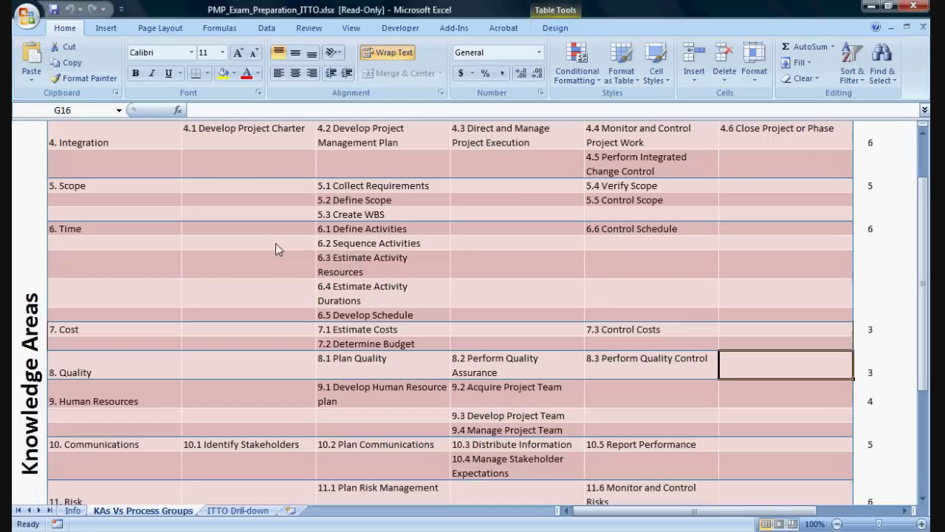
pyautogui.scroll(1, 275, 243)
pyautogui.scroll(-3, 275, 243)
pyautogui.scroll(-2, 275, 244)
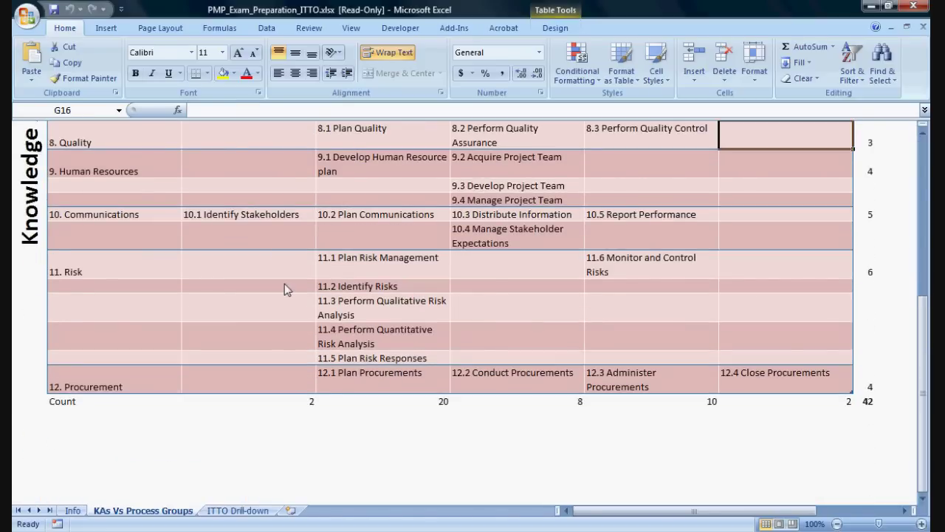
pyautogui.scroll(1, 287, 289)
pyautogui.scroll(3, 285, 284)
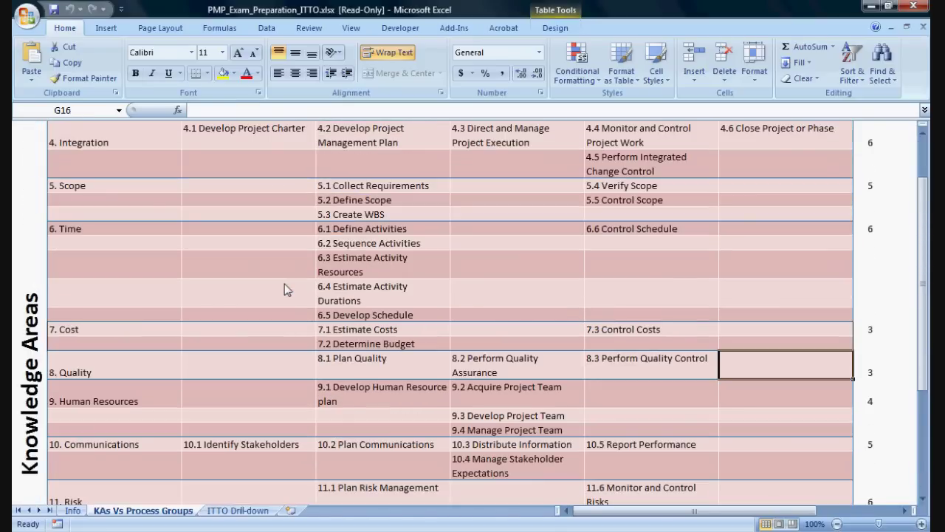
pyautogui.scroll(1, 284, 284)
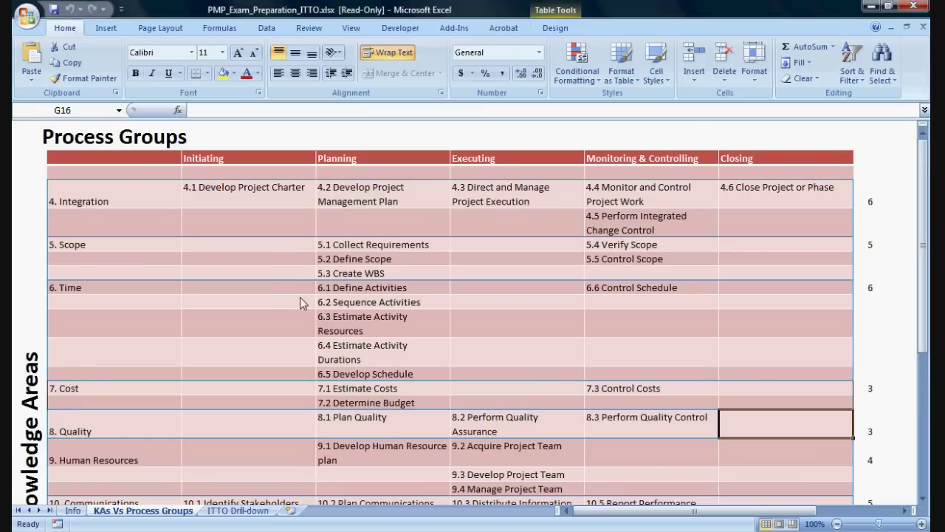
pyautogui.scroll(-1, 295, 314)
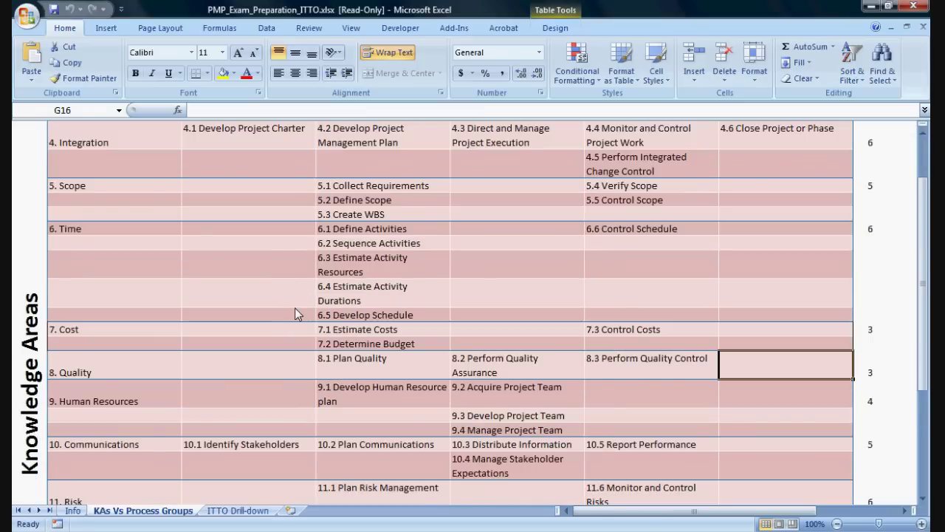
pyautogui.scroll(-1, 295, 313)
pyautogui.scroll(-1, 294, 313)
pyautogui.scroll(-1, 294, 313)
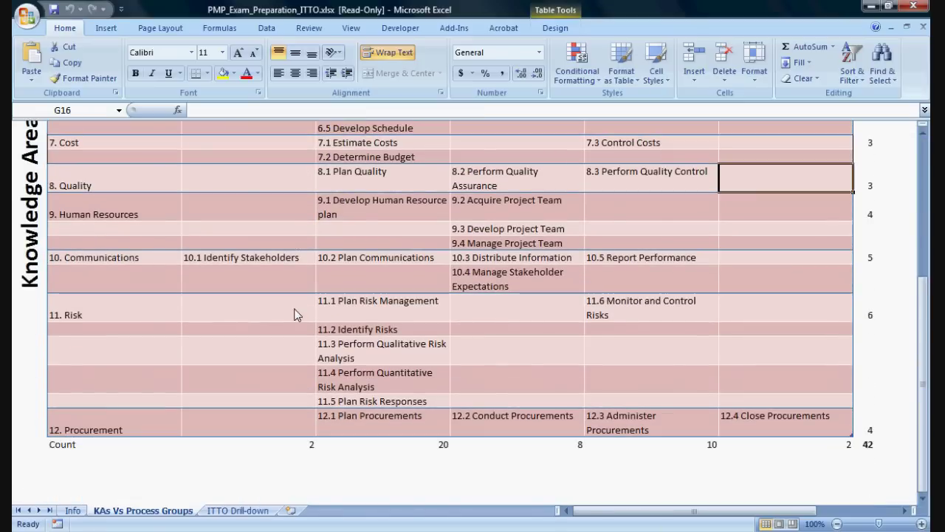
pyautogui.scroll(1, 294, 313)
pyautogui.scroll(3, 295, 313)
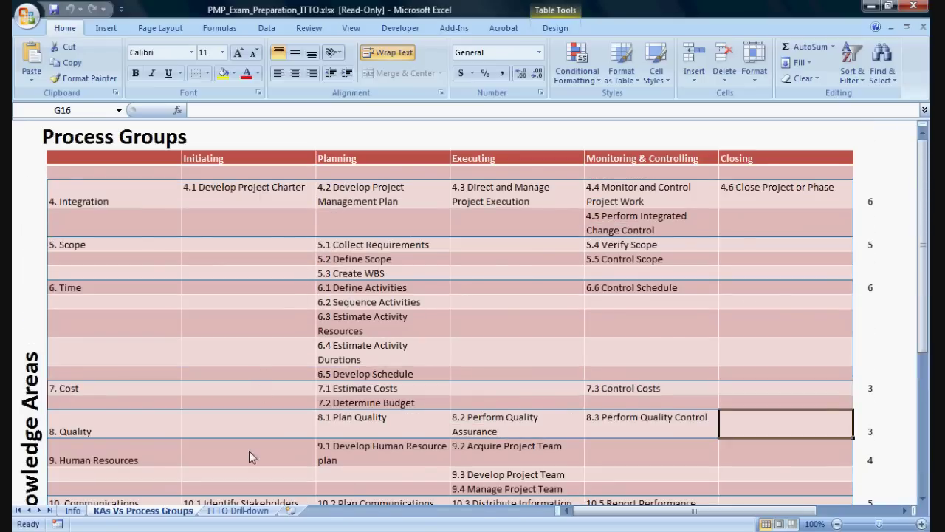
pyautogui.click(238, 511)
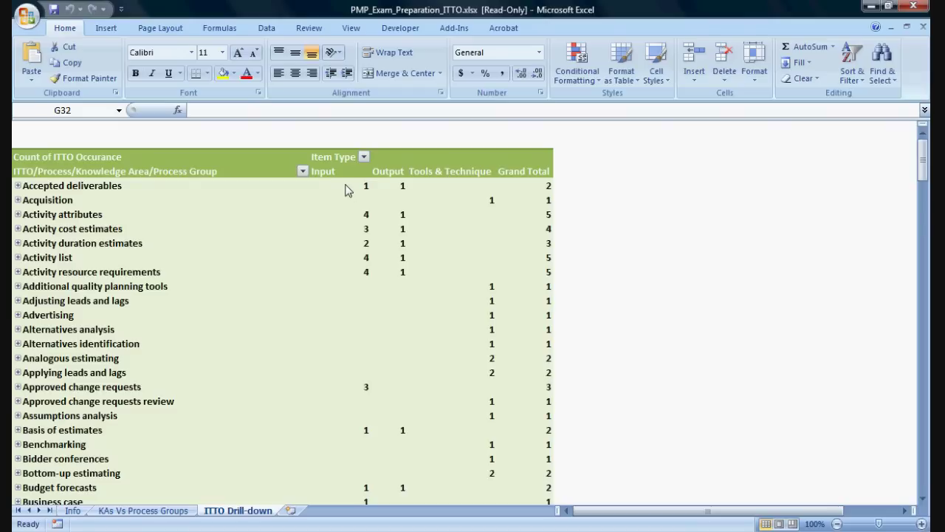
# Select the Input, Output, Tools & Technique and Grand Total count columns to read status-bar totals.
pyautogui.moveTo(347, 189); pyautogui.dragTo(339, 373)
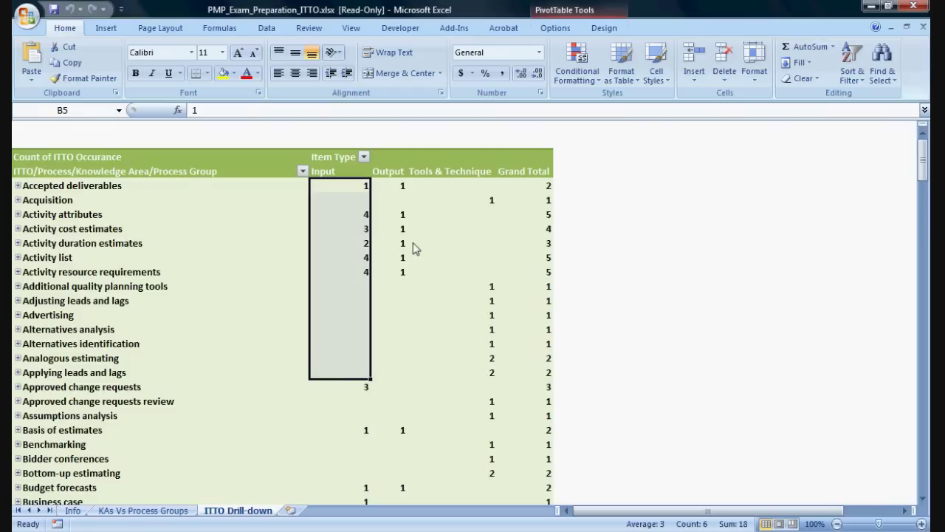
pyautogui.moveTo(401, 191); pyautogui.dragTo(386, 317)
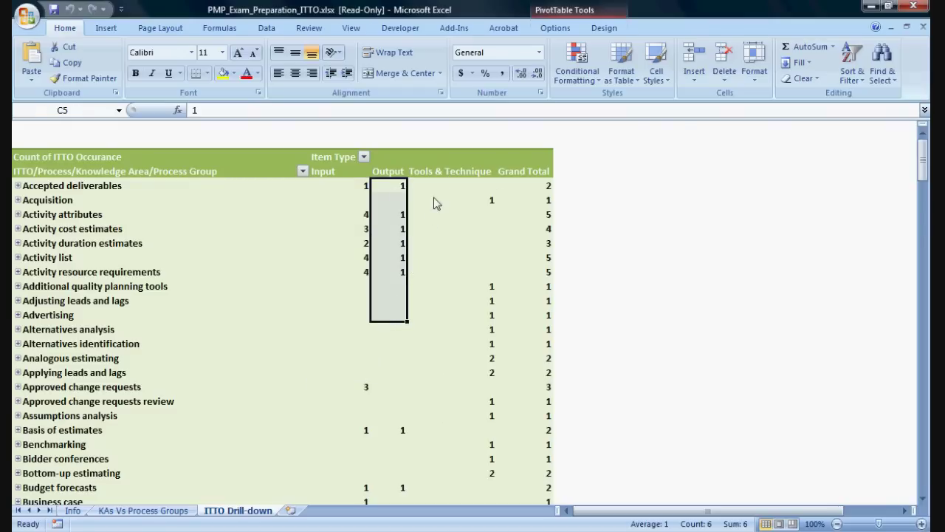
pyautogui.moveTo(444, 193); pyautogui.dragTo(459, 373)
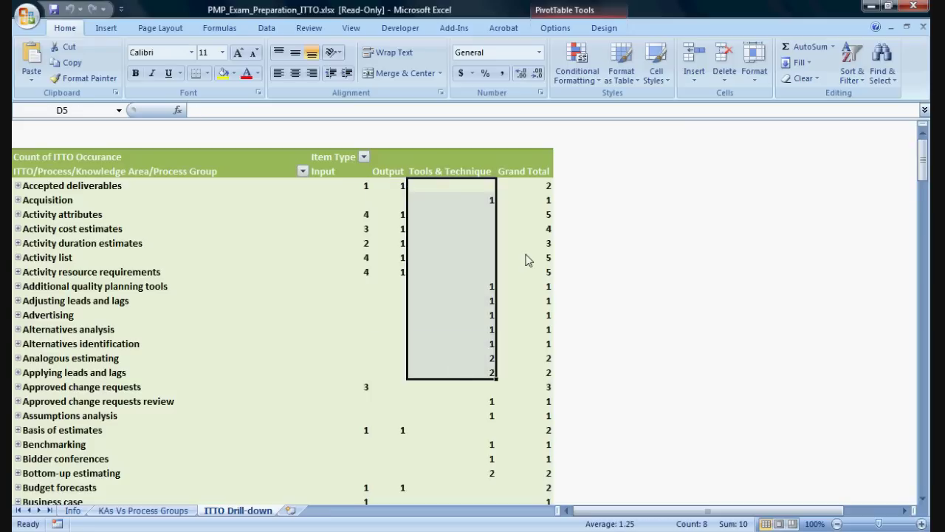
pyautogui.moveTo(534, 186); pyautogui.dragTo(546, 394)
# Check the Approved change requests and Activity list counts, then expand Activity list into its processes.
pyautogui.click(535, 390)
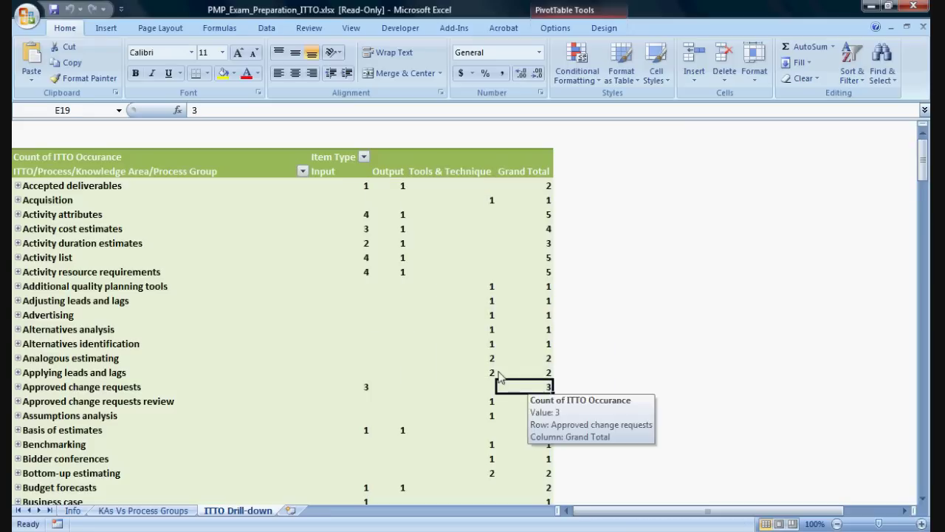
pyautogui.click(347, 263)
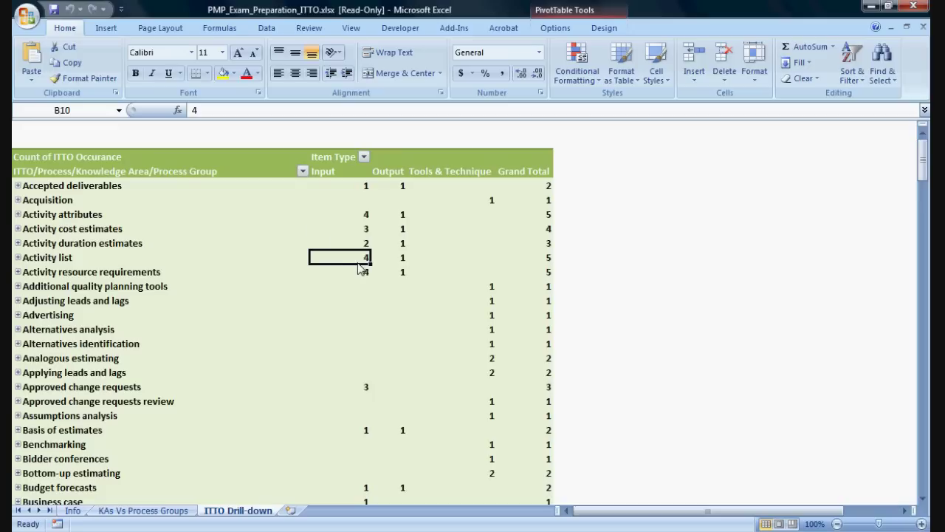
pyautogui.click(397, 263)
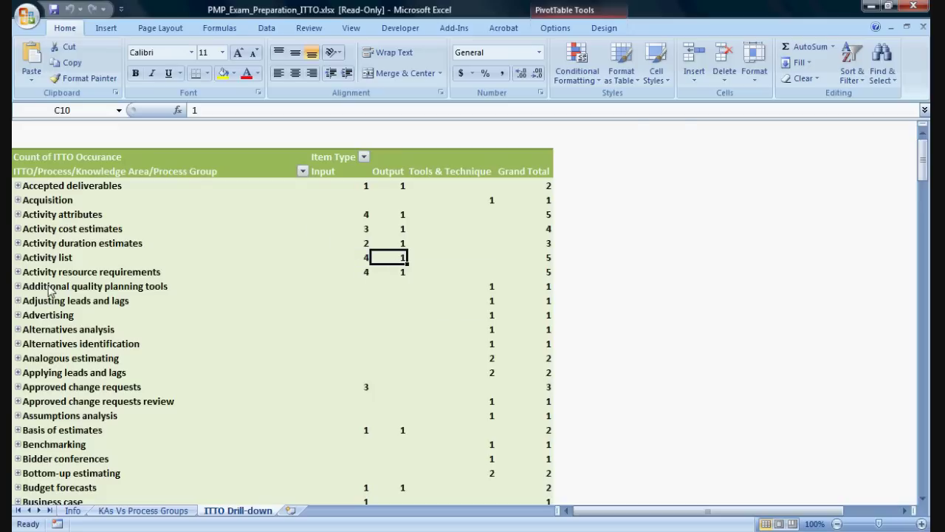
pyautogui.click(18, 258)
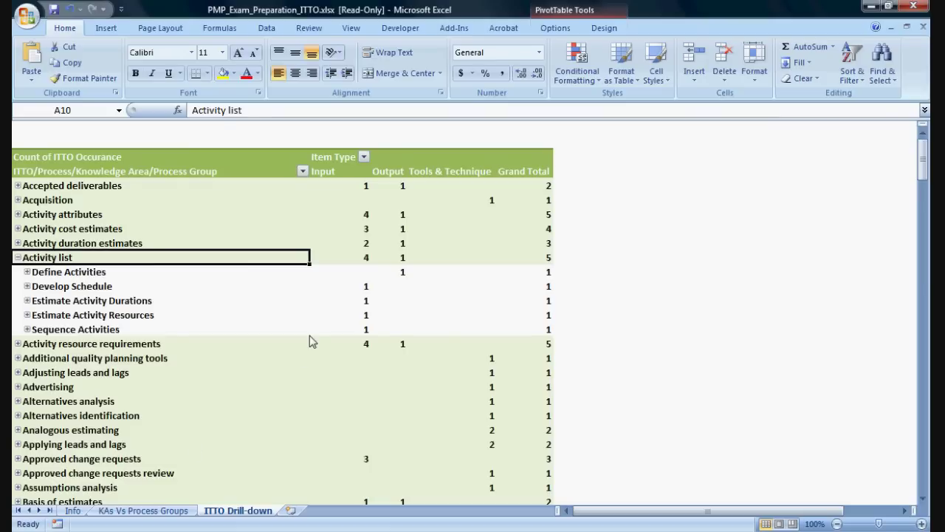
pyautogui.click(399, 272)
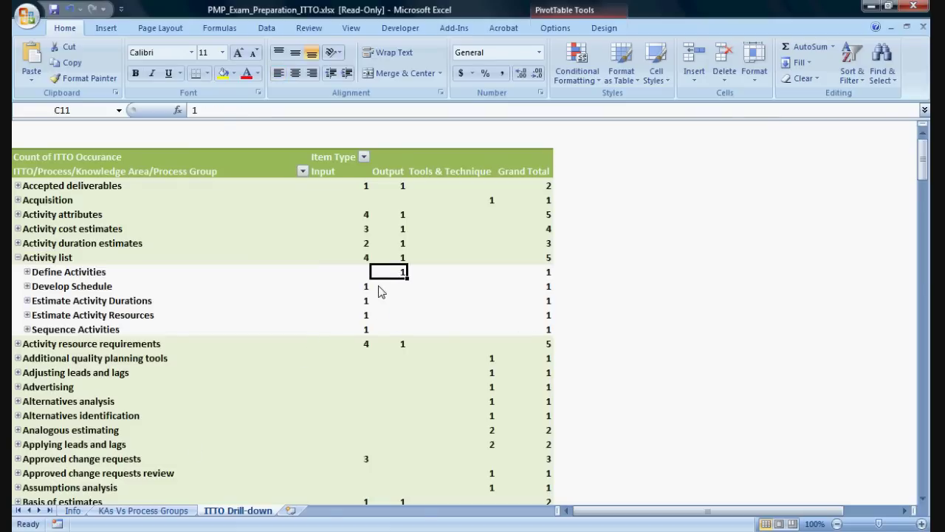
pyautogui.click(145, 288)
pyautogui.click(152, 316)
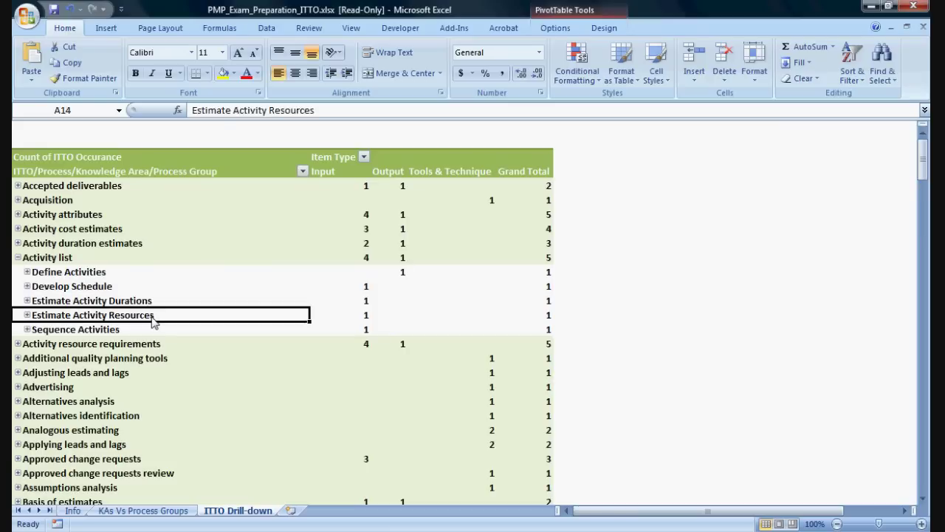
pyautogui.click(159, 332)
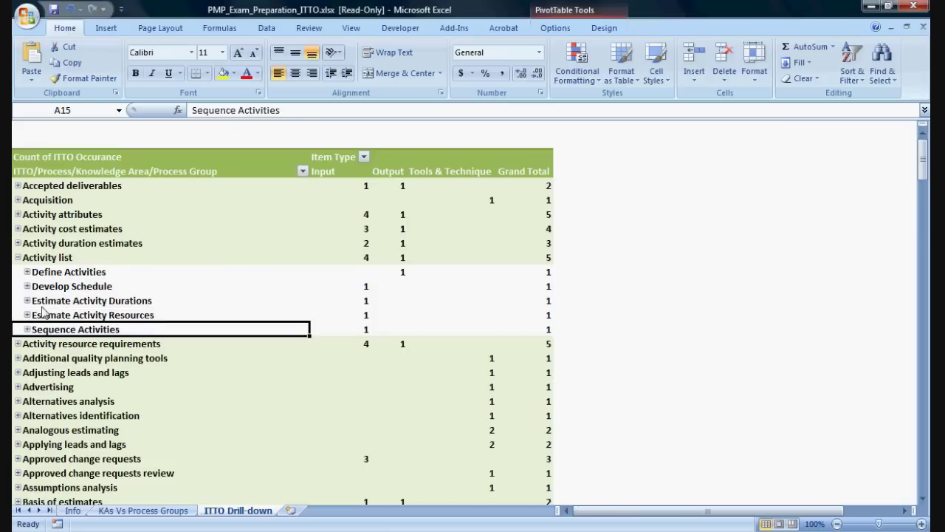
# Drill Define Activities, Develop Schedule, Estimate Activity Durations/Resources and Sequence Activities down to Time and Planning.
pyautogui.click(28, 272)
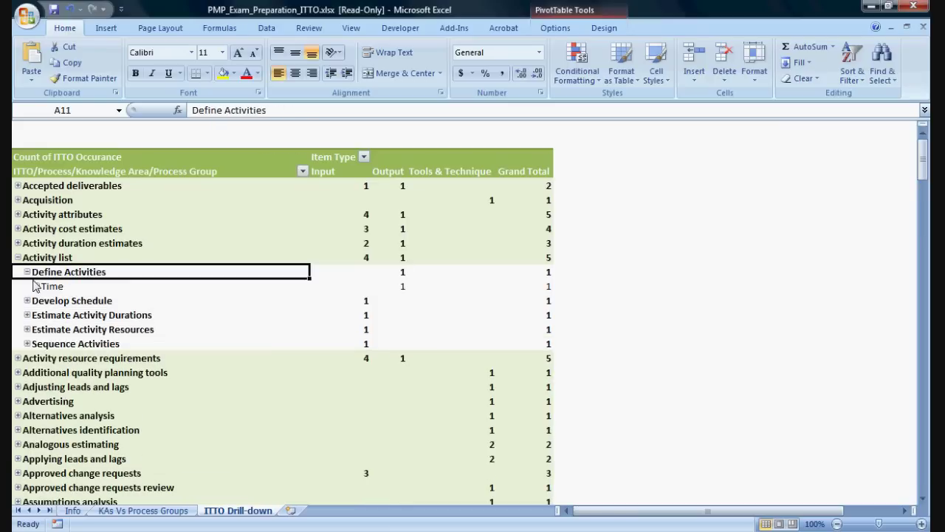
pyautogui.click(36, 286)
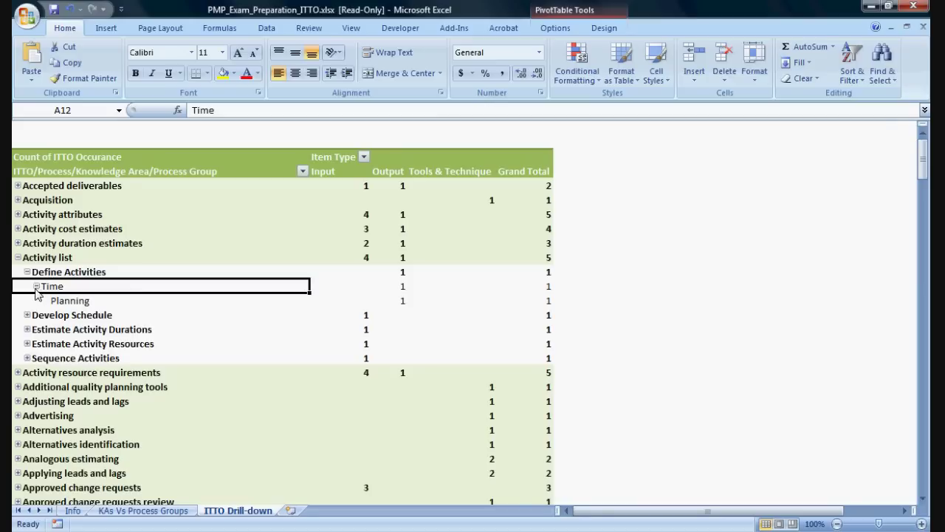
pyautogui.click(27, 315)
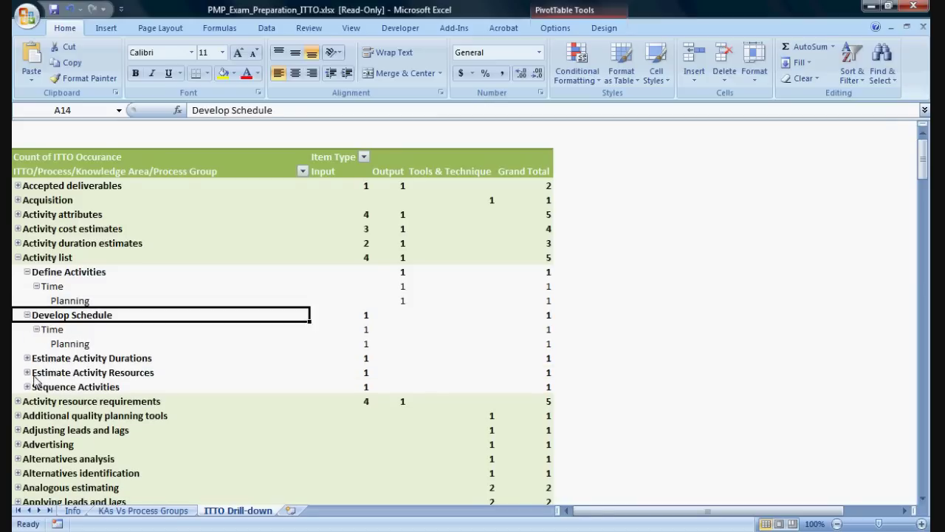
pyautogui.click(27, 358)
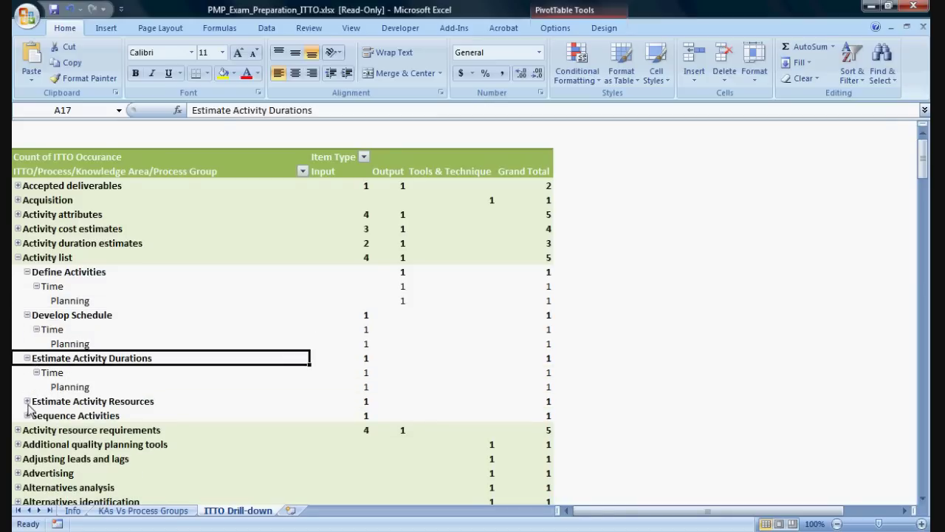
pyautogui.click(27, 401)
pyautogui.click(28, 443)
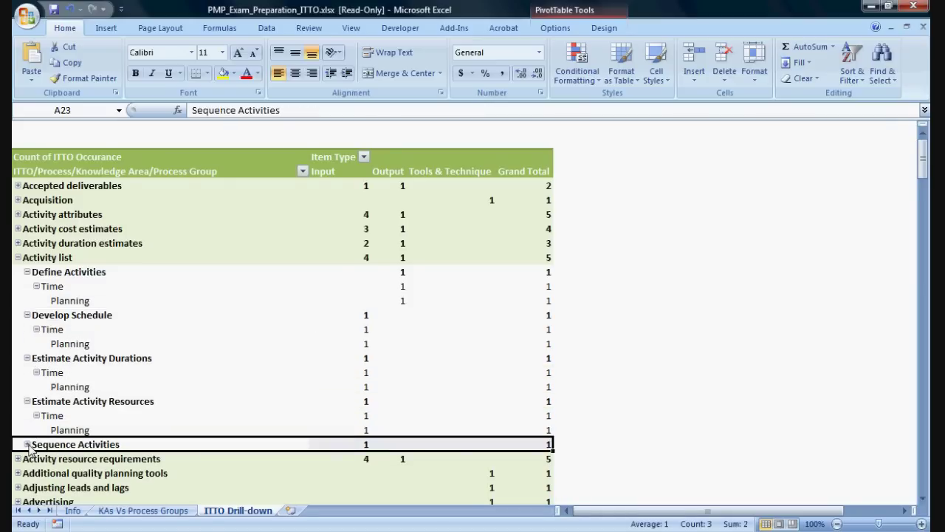
# Scroll down through the ITTO pivot items and back up to Organizational process assets.
pyautogui.scroll(-5, 262, 443)
pyautogui.scroll(-5, 258, 441)
pyautogui.scroll(-3, 257, 436)
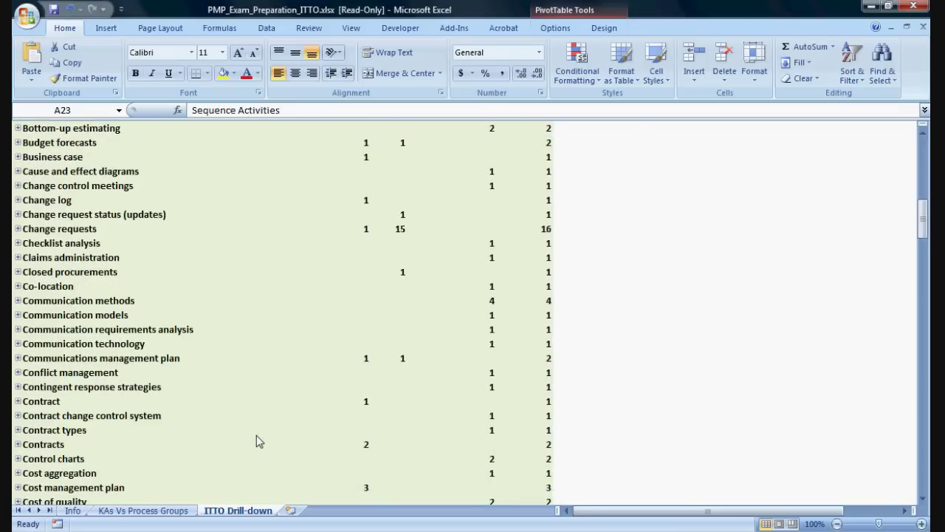
pyautogui.scroll(-6, 256, 434)
pyautogui.scroll(-3, 255, 432)
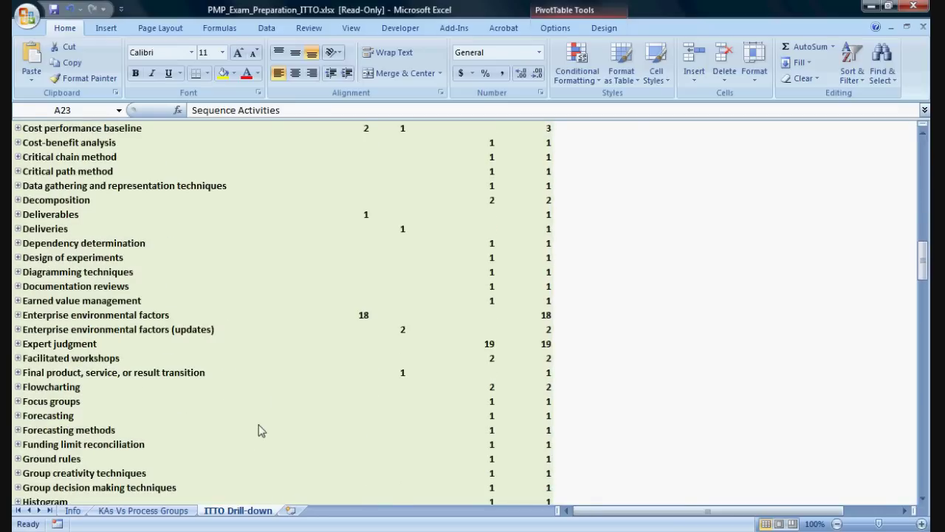
pyautogui.scroll(-3, 266, 414)
pyautogui.scroll(-3, 272, 397)
pyautogui.scroll(-3, 271, 397)
pyautogui.scroll(-3, 271, 403)
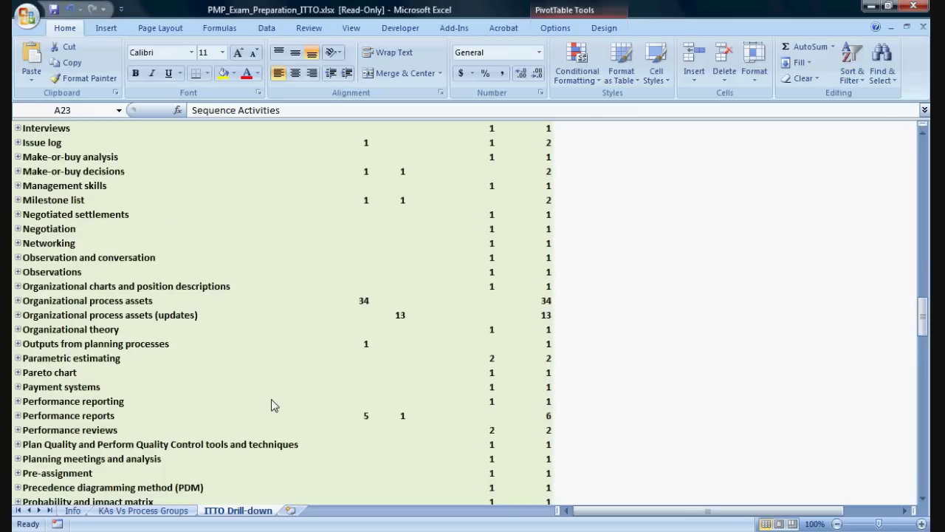
pyautogui.scroll(-4, 269, 402)
pyautogui.scroll(-3, 267, 402)
pyautogui.scroll(-7, 264, 400)
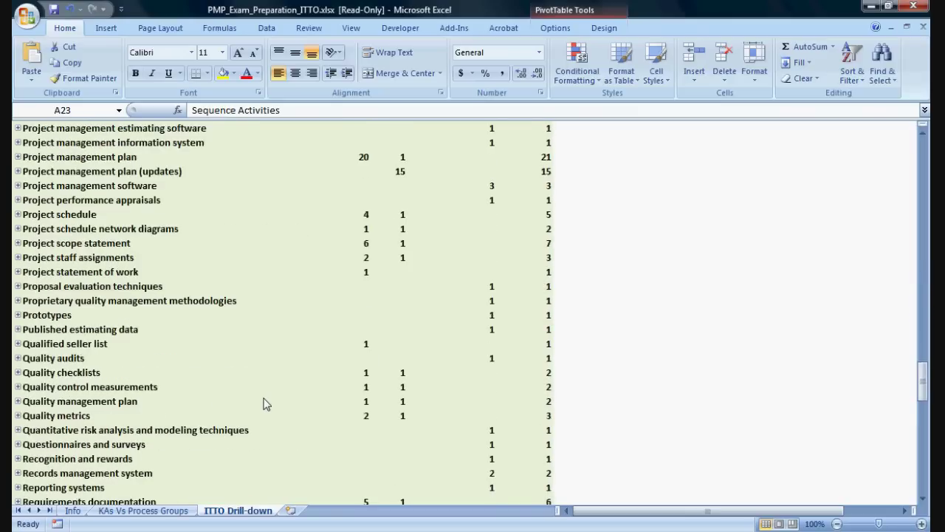
pyautogui.scroll(-6, 265, 403)
pyautogui.scroll(-5, 263, 401)
pyautogui.scroll(-8, 263, 401)
pyautogui.scroll(-1, 259, 402)
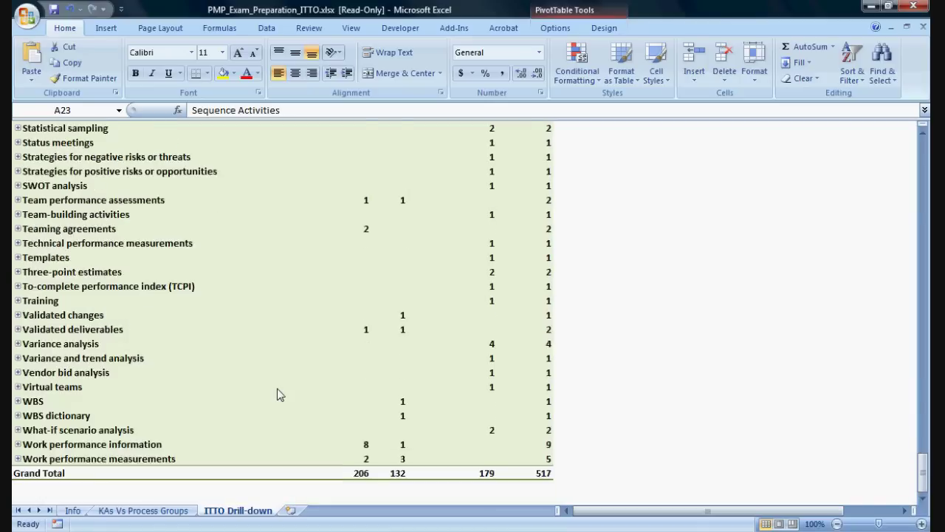
pyautogui.scroll(7, 276, 394)
pyautogui.scroll(9, 276, 393)
pyautogui.scroll(7, 278, 393)
pyautogui.scroll(8, 279, 392)
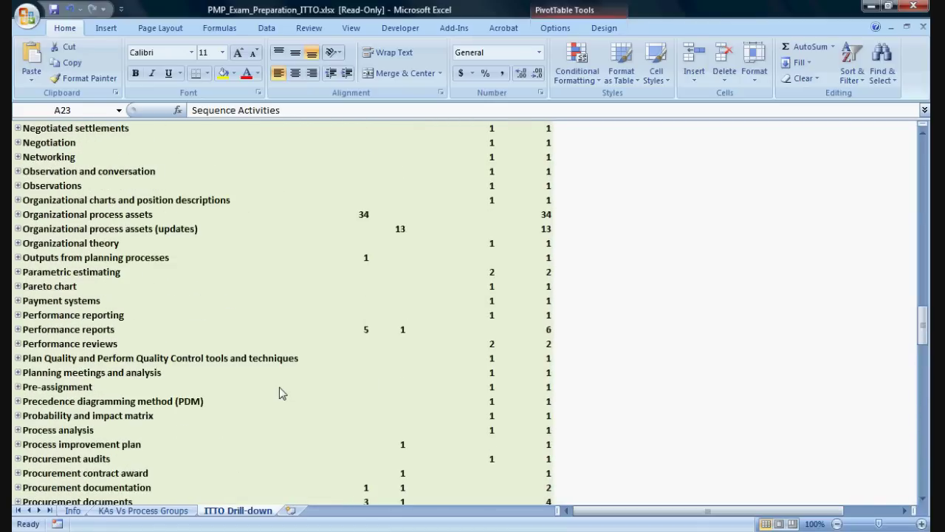
# Expand Organizational process assets and scroll through the processes it lists.
pyautogui.click(18, 214)
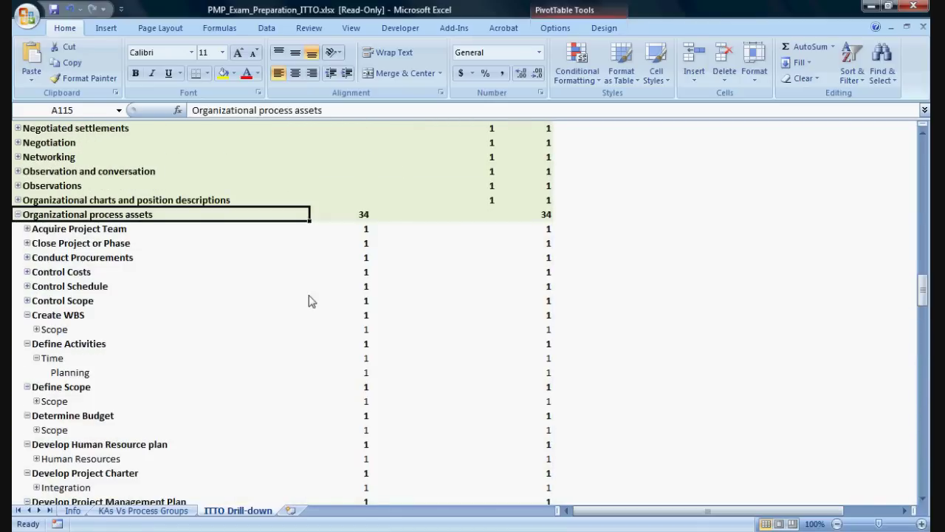
pyautogui.scroll(-3, 309, 301)
pyautogui.scroll(-5, 308, 300)
pyautogui.scroll(-3, 309, 301)
pyautogui.scroll(-4, 308, 303)
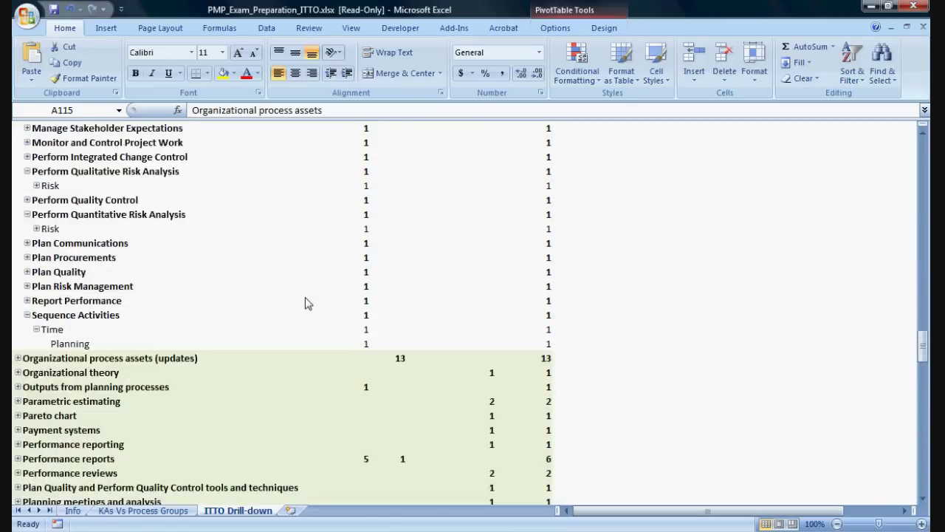
pyautogui.scroll(2, 307, 302)
pyautogui.scroll(1, 308, 304)
pyautogui.scroll(3, 307, 305)
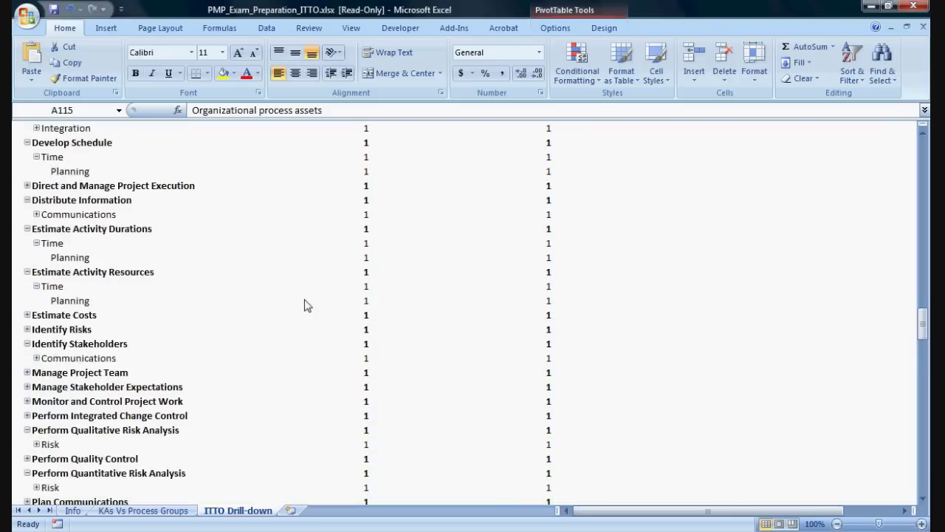
pyautogui.scroll(4, 307, 305)
pyautogui.scroll(2, 308, 304)
pyautogui.scroll(4, 306, 303)
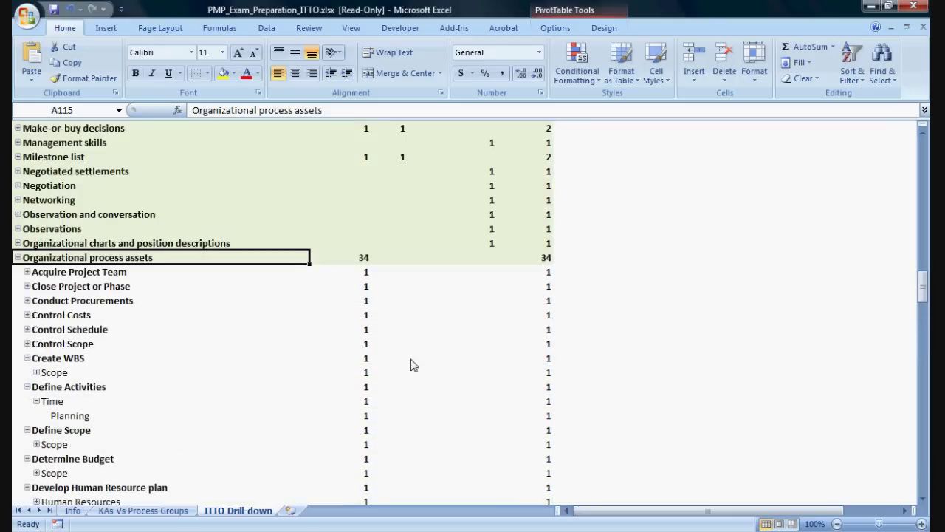